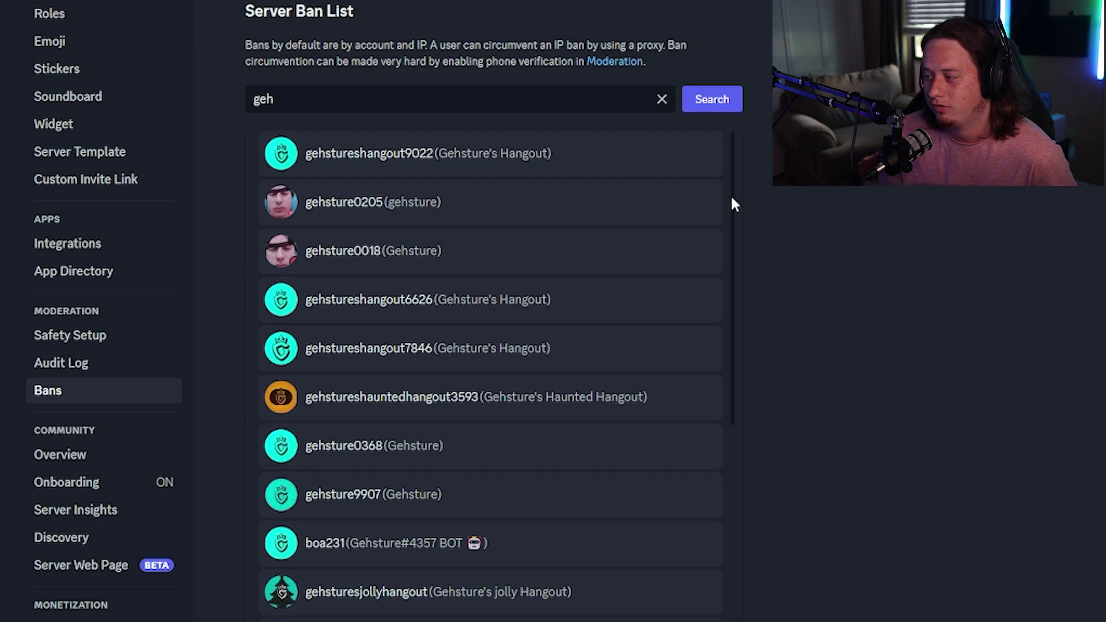
{"action": "mouse_move", "coordinate": [730, 201]}
{"action": "left_mouse_down"}
{"action": "mouse_move", "coordinate": [741, 371]}
{"action": "mouse_move", "coordinate": [727, 526]}
{"action": "left_mouse_up"}
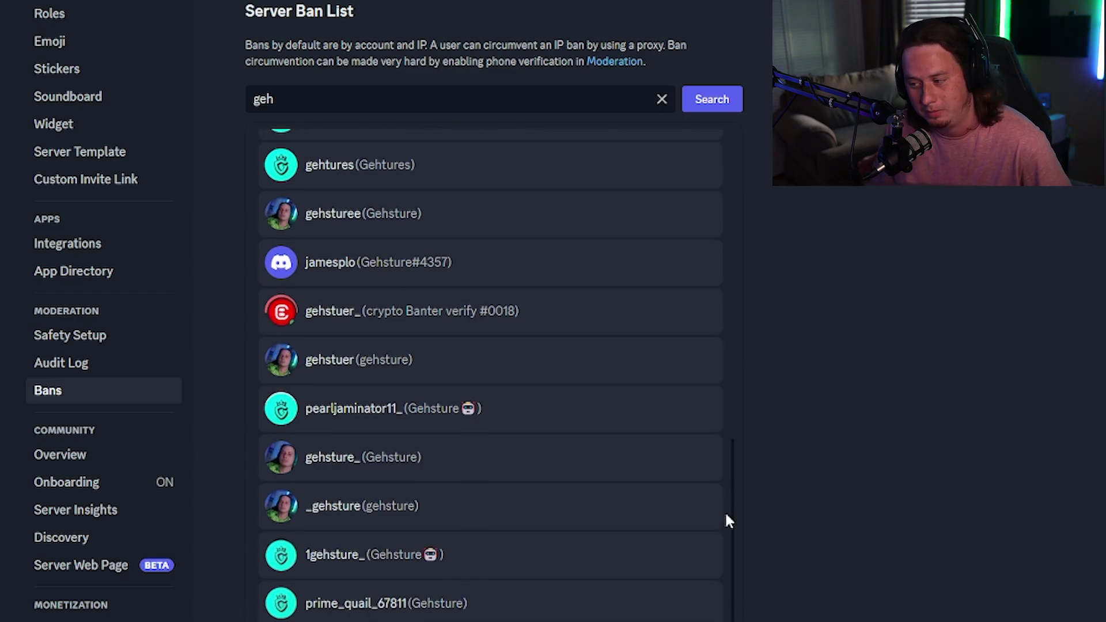
{"action": "left_click_drag", "start_coordinate": [726, 520], "coordinate": [824, 221]}
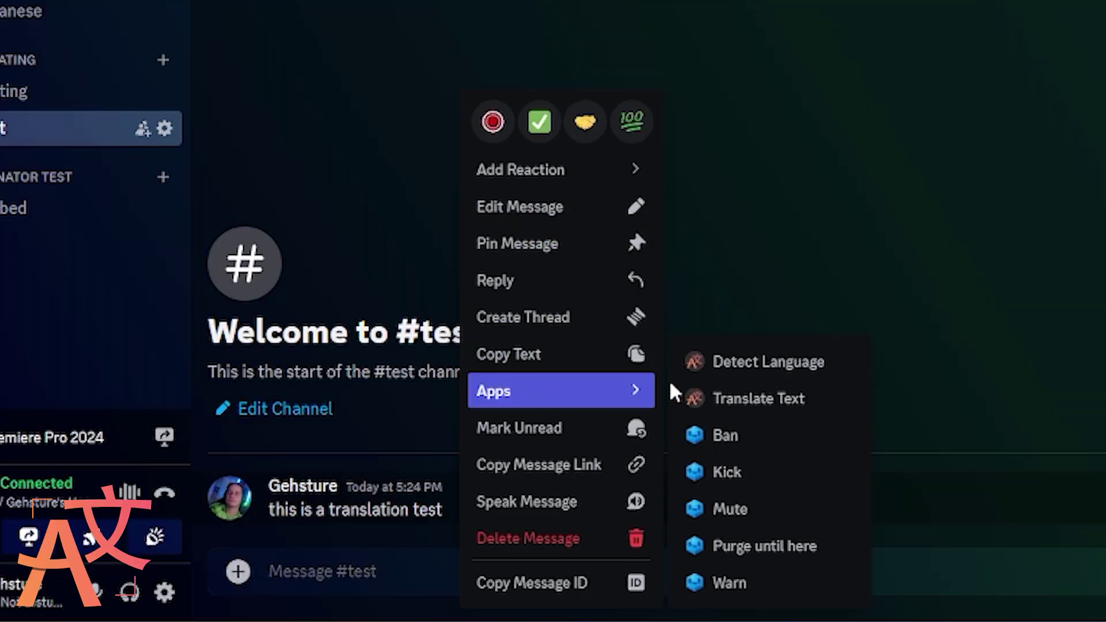
Step: Translate the test message, send an English message and view its auto-translation in #spanish
{"action": "left_click", "coordinate": [719, 399]}
{"action": "type", "text": "Hello, this is a automatic tranlsation t"}
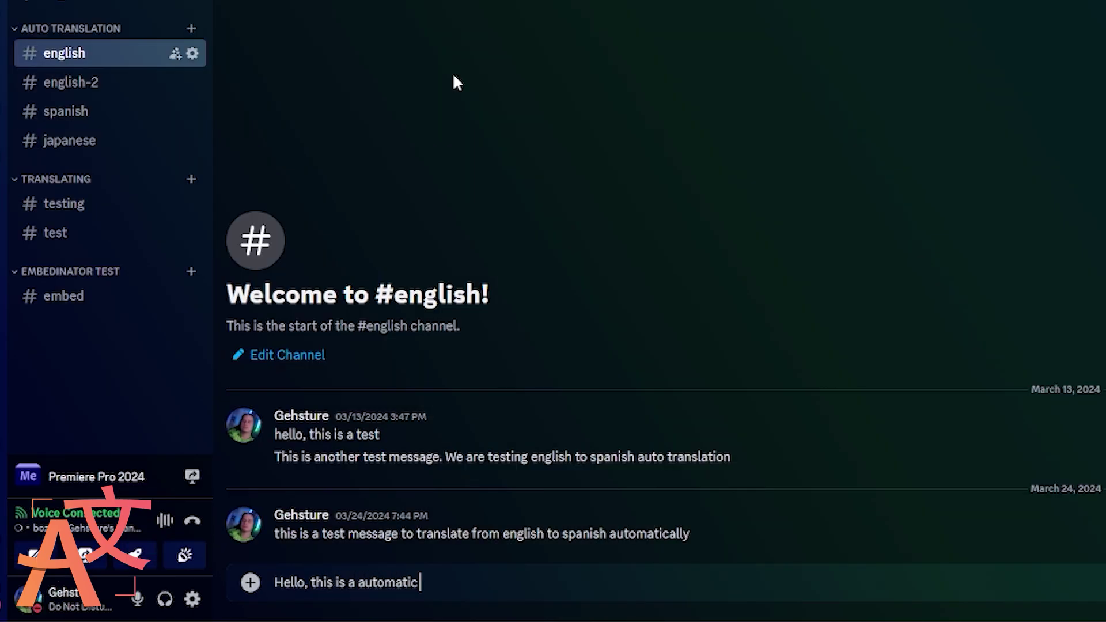
{"action": "type", "text": "est"}
{"action": "key", "text": "Return"}
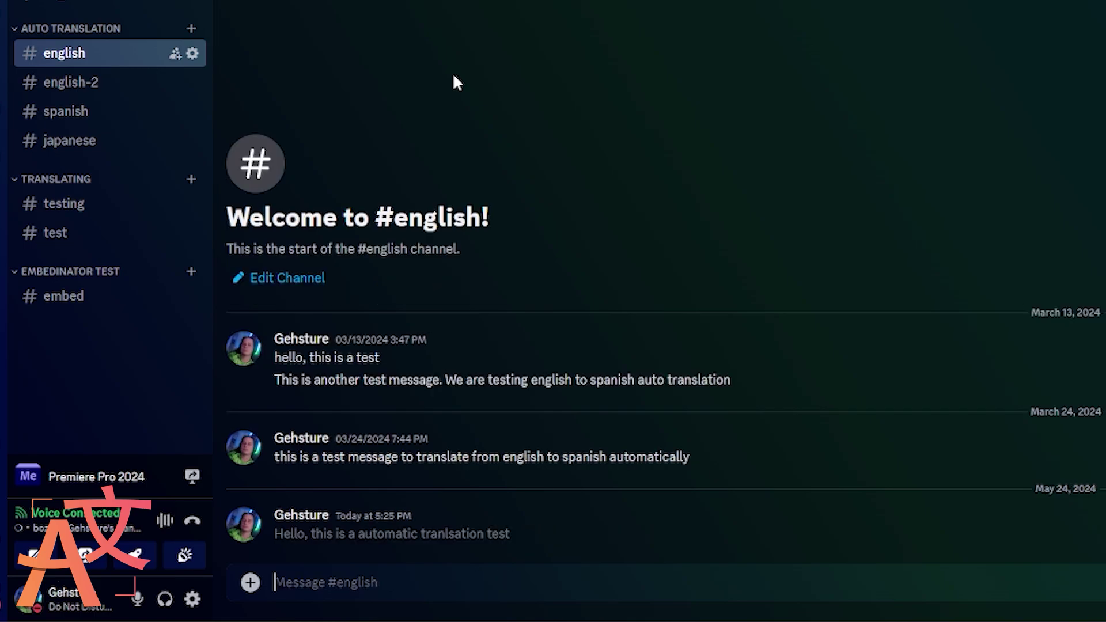
{"action": "left_click", "coordinate": [105, 122]}
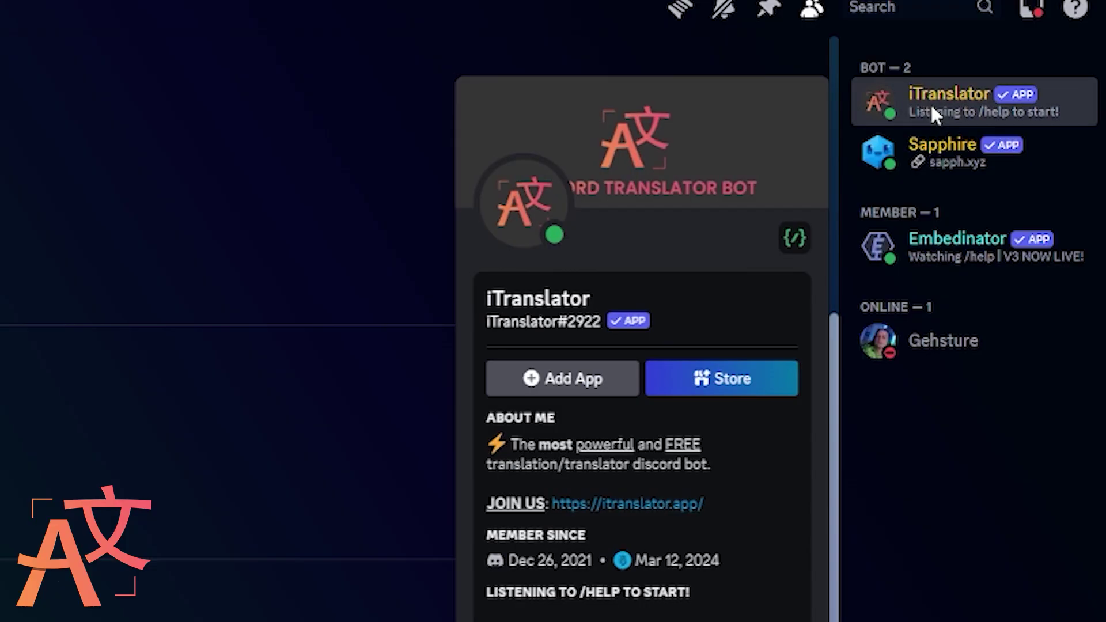
Step: Start adding the iTranslator app, trying it on the personal account
{"action": "left_click", "coordinate": [572, 392]}
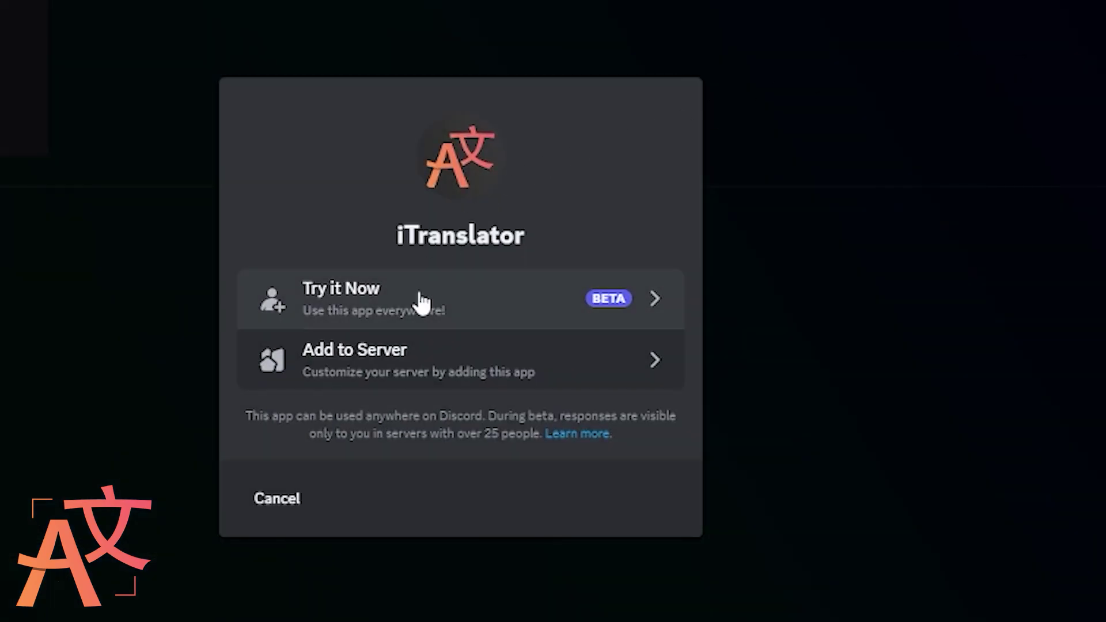
{"action": "left_click", "coordinate": [464, 320]}
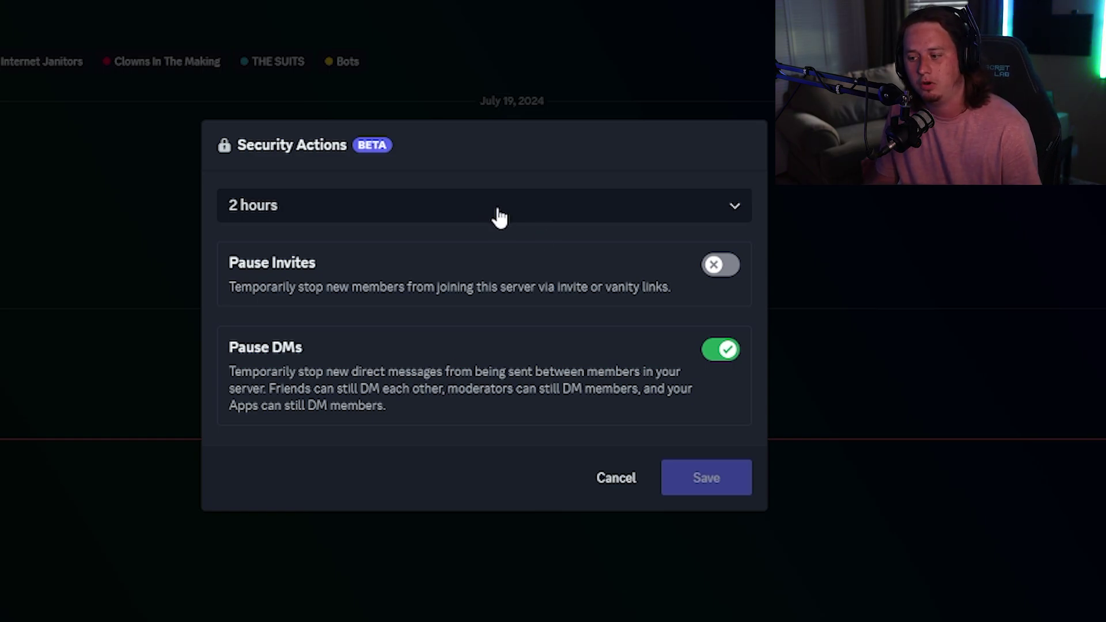
{"action": "left_click", "coordinate": [467, 216]}
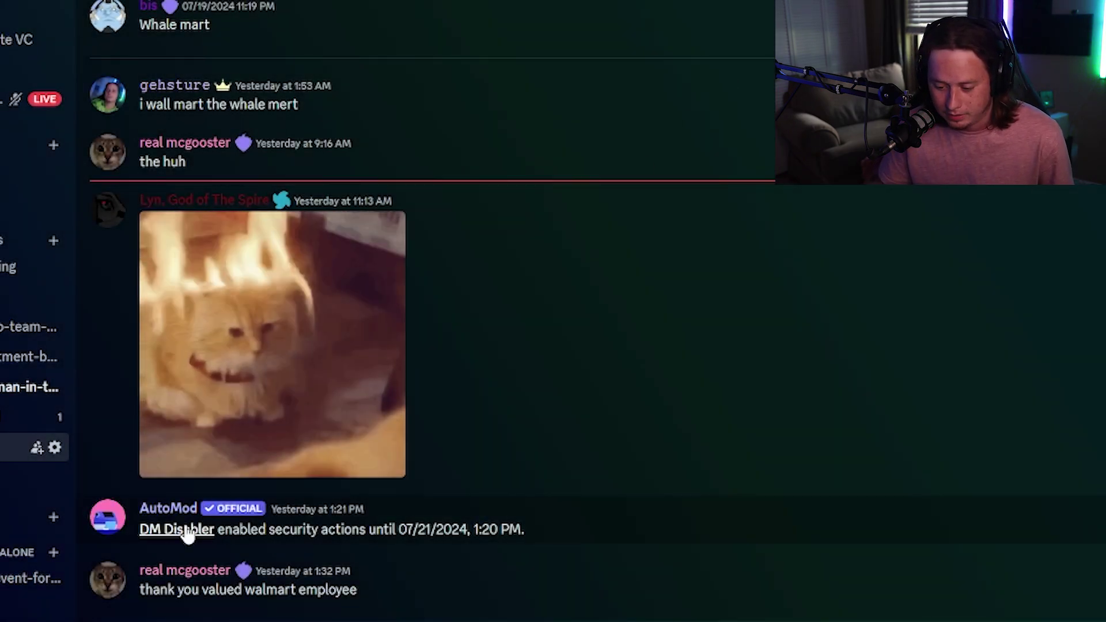
{"action": "left_click", "coordinate": [176, 530]}
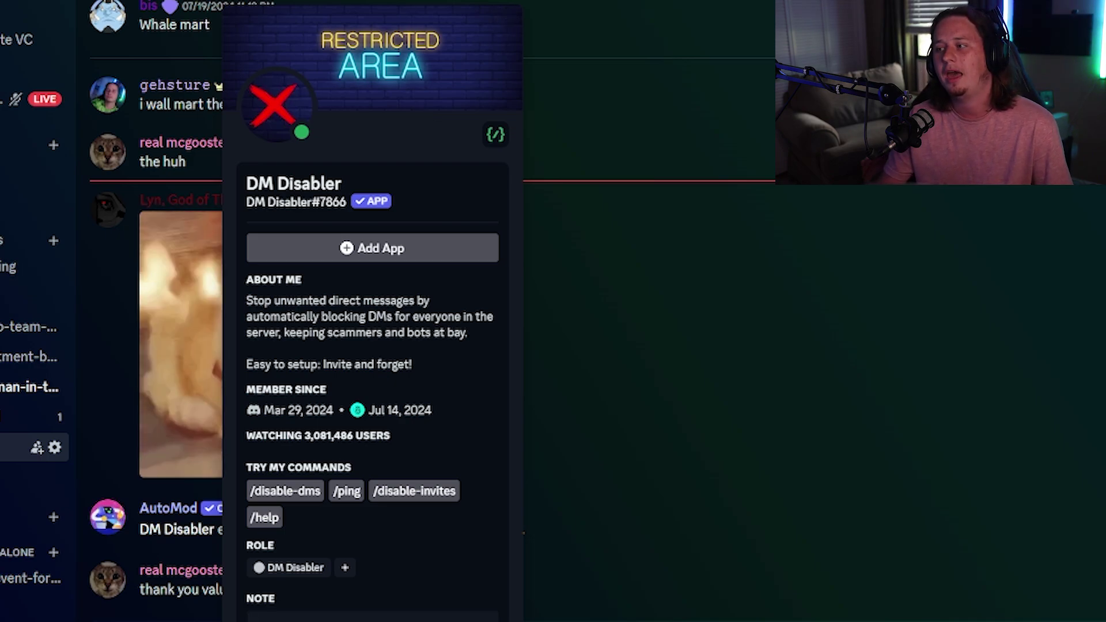
{"action": "key", "text": "Escape"}
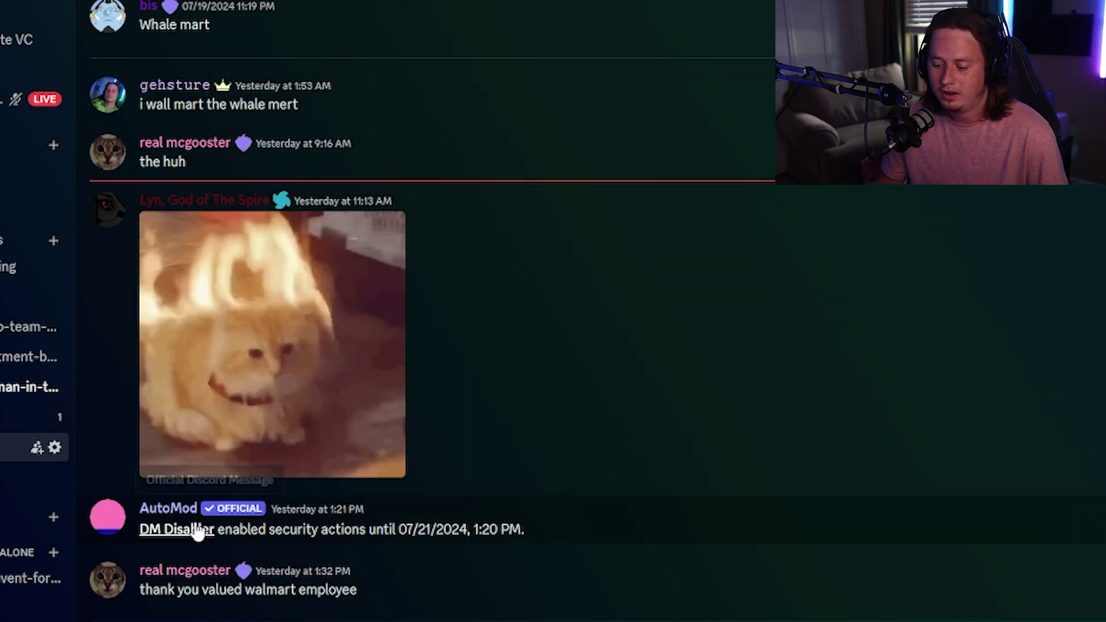
{"action": "left_click", "coordinate": [195, 529]}
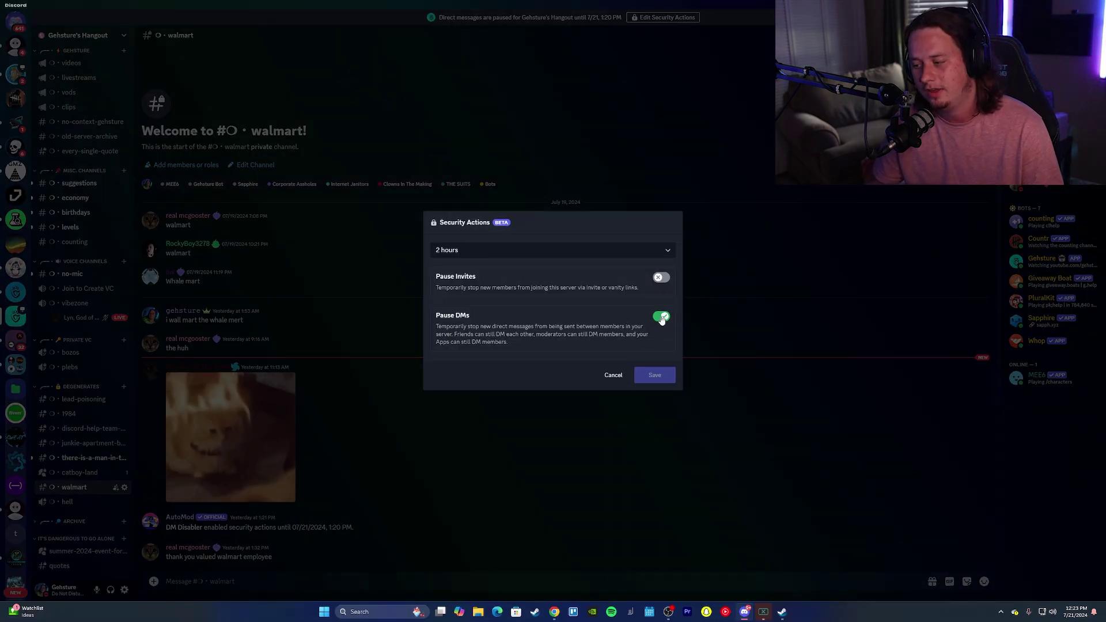
{"action": "left_click", "coordinate": [640, 249]}
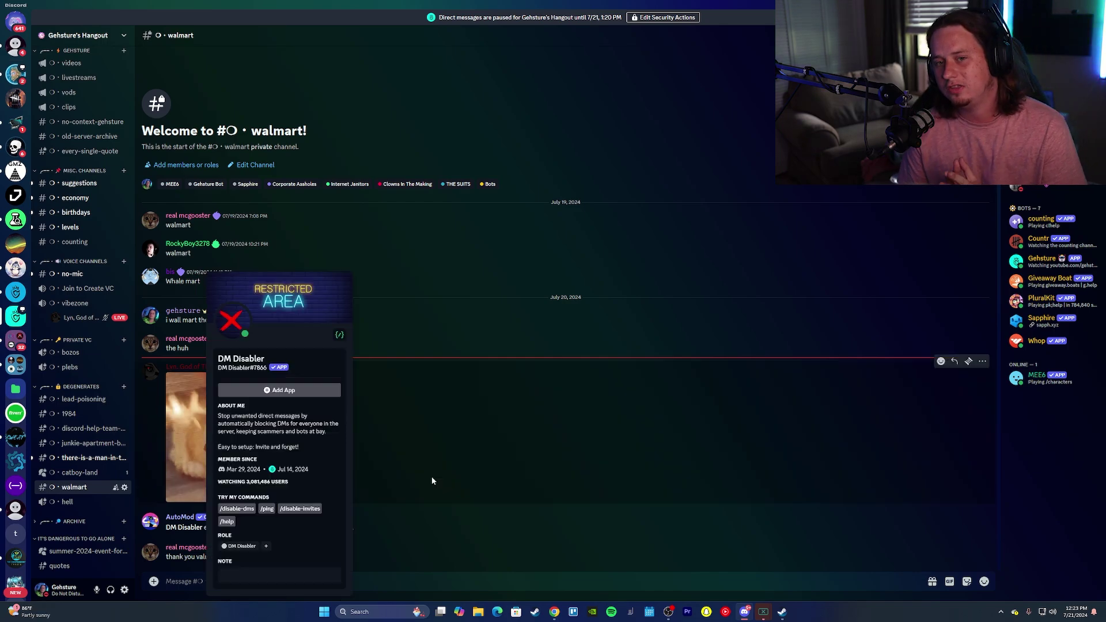
{"action": "left_click", "coordinate": [297, 391]}
Step: Add DM Disabler to the YT Hangout server and authorize it with Manage Server permission
{"action": "left_click", "coordinate": [542, 381]}
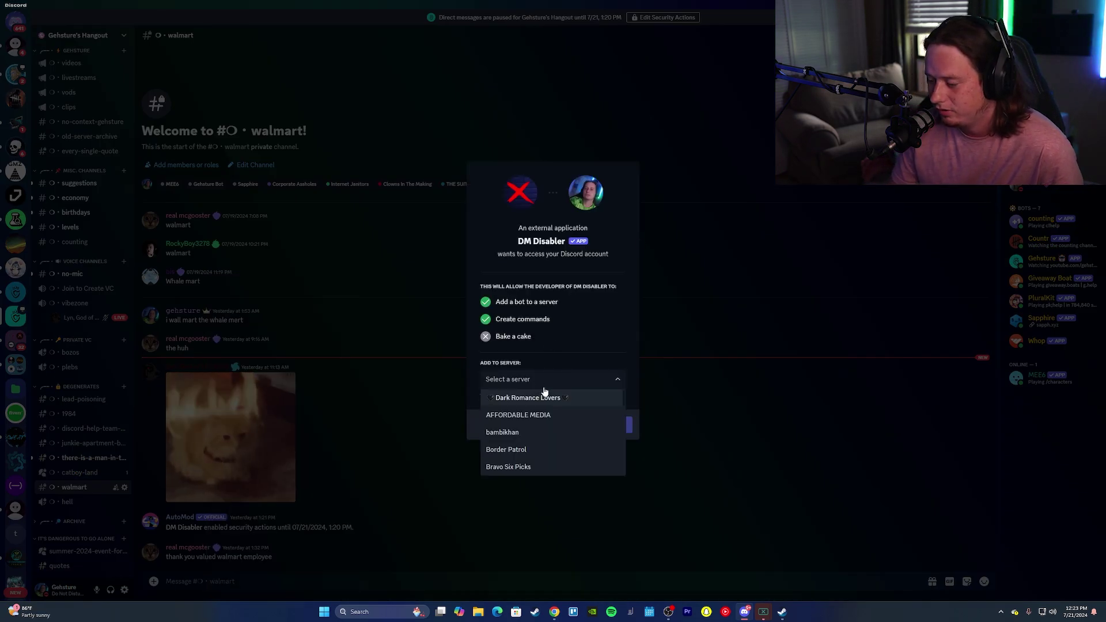
{"action": "scroll", "coordinate": [549, 433], "scroll_direction": "down", "scroll_amount": 2}
{"action": "scroll", "coordinate": [548, 432], "scroll_direction": "down", "scroll_amount": 2}
{"action": "scroll", "coordinate": [548, 432], "scroll_direction": "down", "scroll_amount": 2}
{"action": "scroll", "coordinate": [551, 435], "scroll_direction": "down", "scroll_amount": 2}
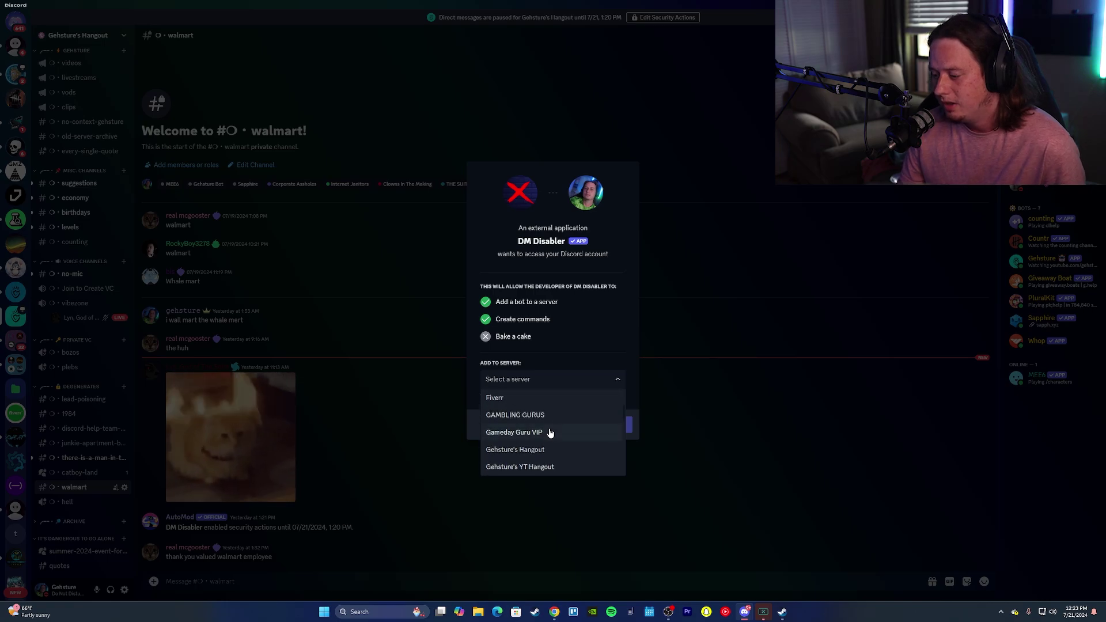
{"action": "scroll", "coordinate": [549, 433], "scroll_direction": "down", "scroll_amount": 2}
{"action": "left_click", "coordinate": [550, 433]}
{"action": "left_click", "coordinate": [624, 425]}
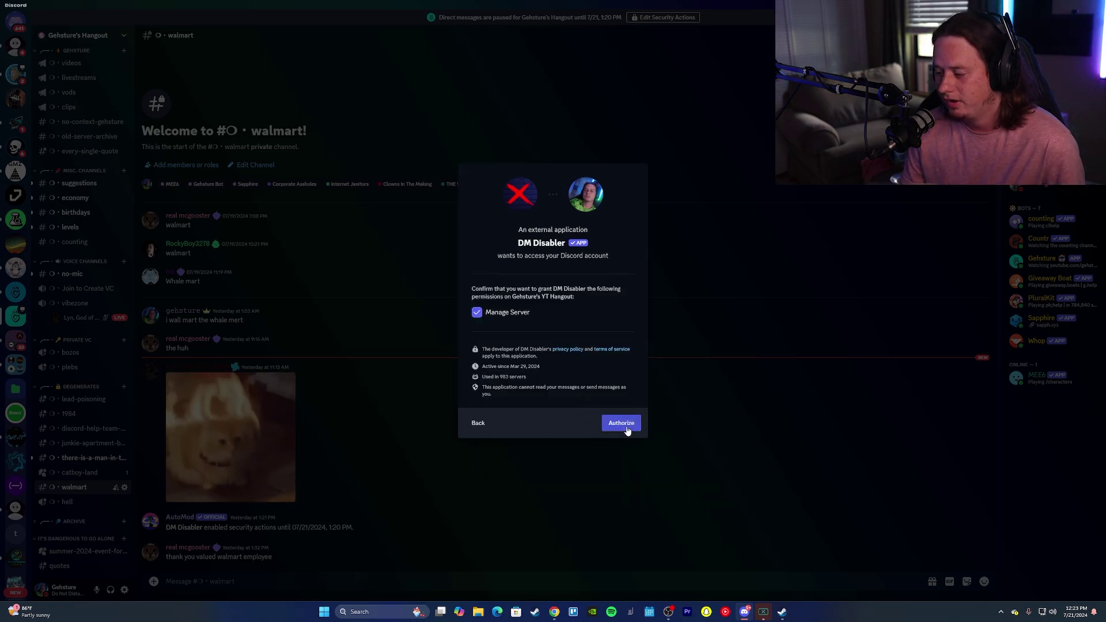
{"action": "left_click", "coordinate": [629, 430]}
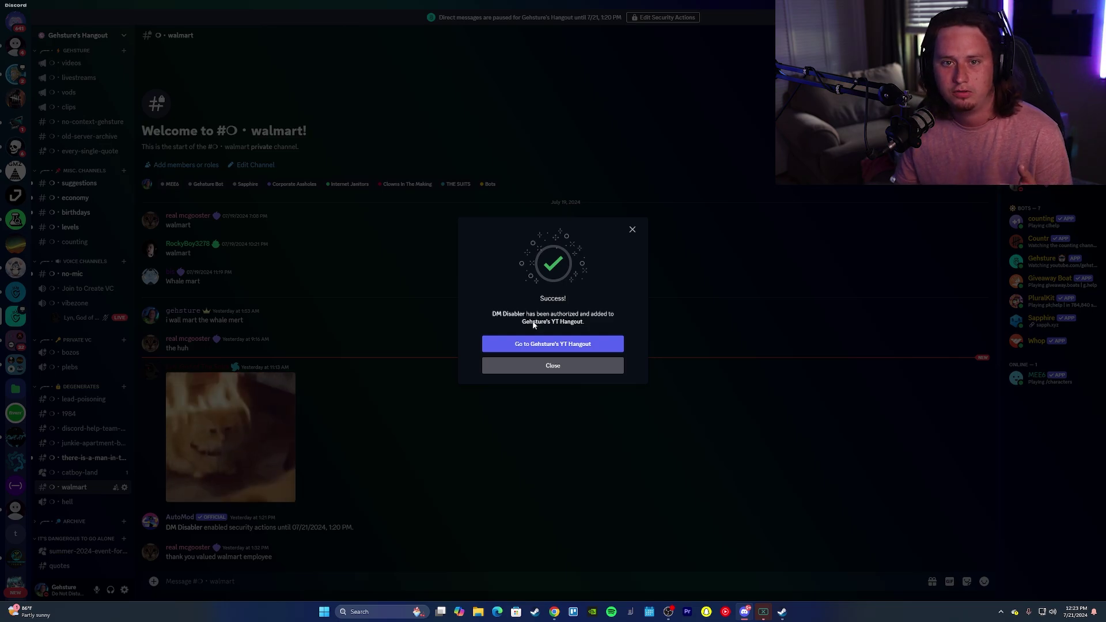
Step: Go to the YT Hangout server's #mod channel and inspect DM Disabler's AutoMod log entries
{"action": "left_click", "coordinate": [554, 345]}
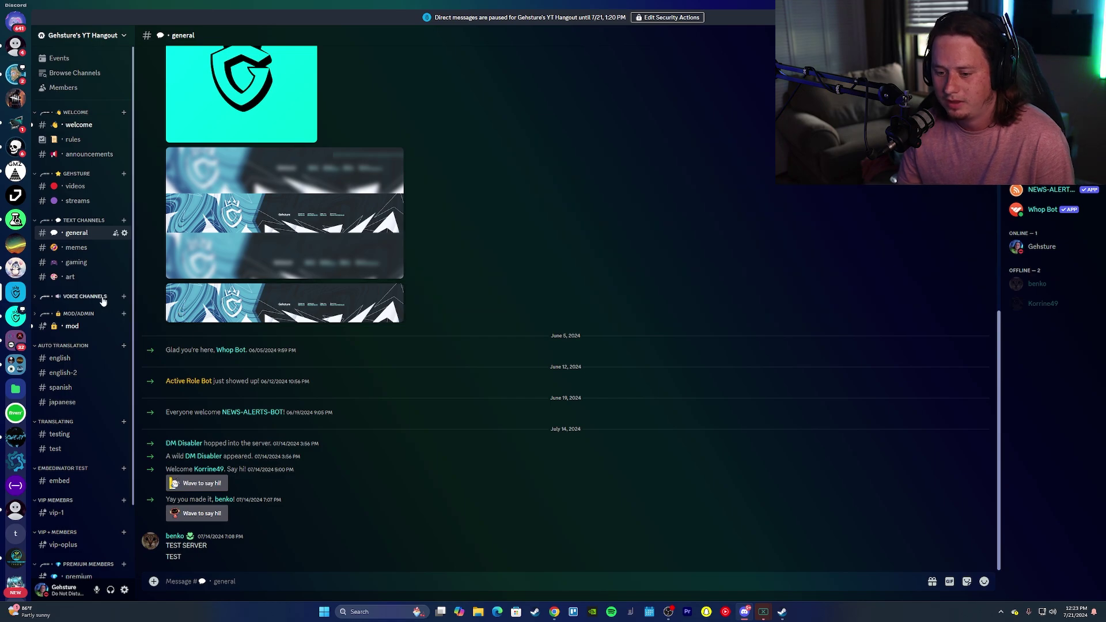
{"action": "scroll", "coordinate": [103, 300], "scroll_direction": "down", "scroll_amount": 1}
{"action": "left_click", "coordinate": [71, 282]}
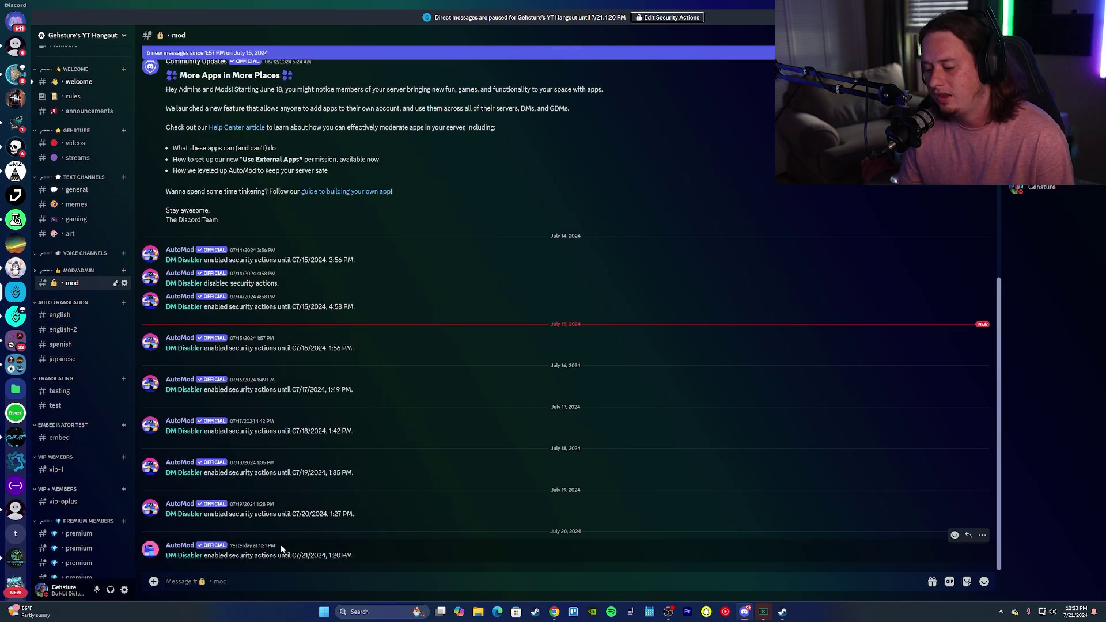
{"action": "left_click_drag", "start_coordinate": [282, 548], "coordinate": [273, 557]}
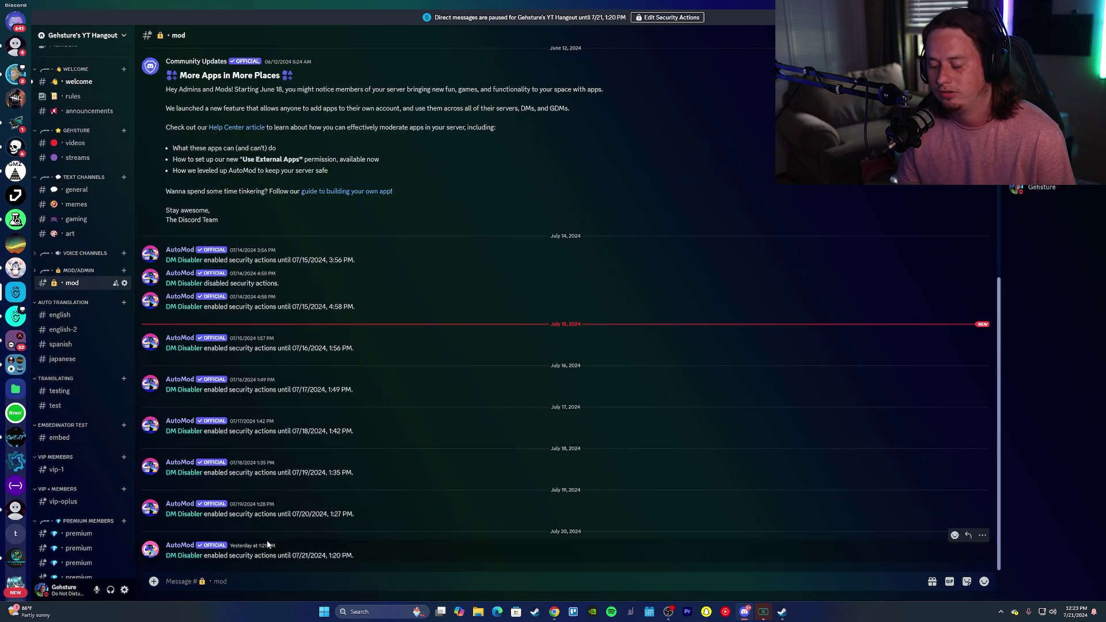
{"action": "scroll", "coordinate": [252, 347], "scroll_direction": "up", "scroll_amount": 2}
{"action": "scroll", "coordinate": [253, 348], "scroll_direction": "down", "scroll_amount": 2}
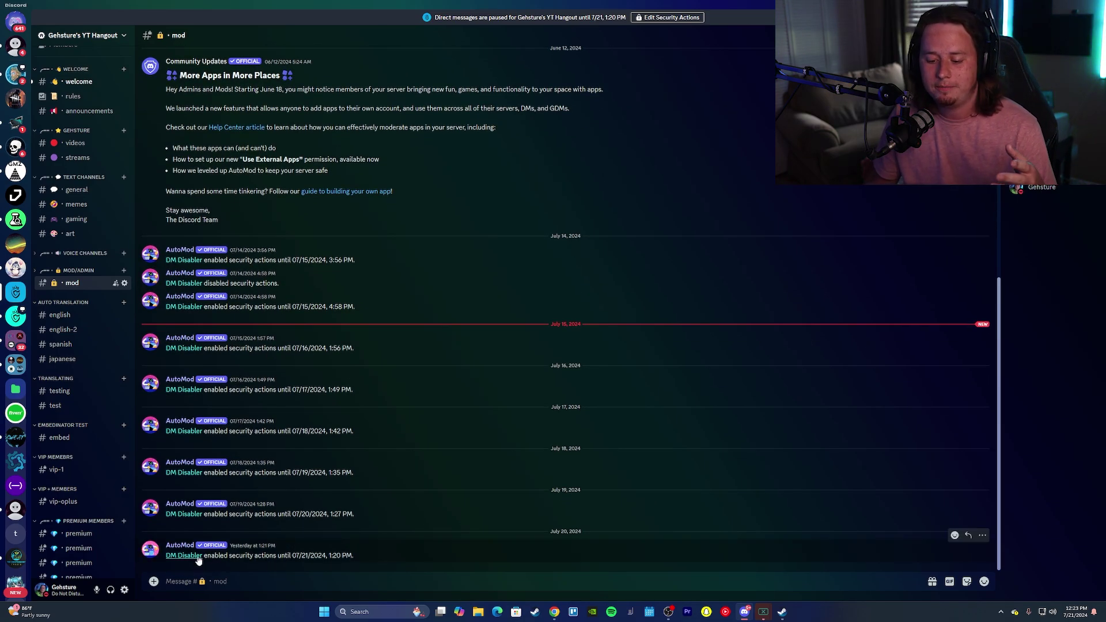
{"action": "left_click", "coordinate": [183, 556]}
{"action": "mouse_move", "coordinate": [389, 348]}
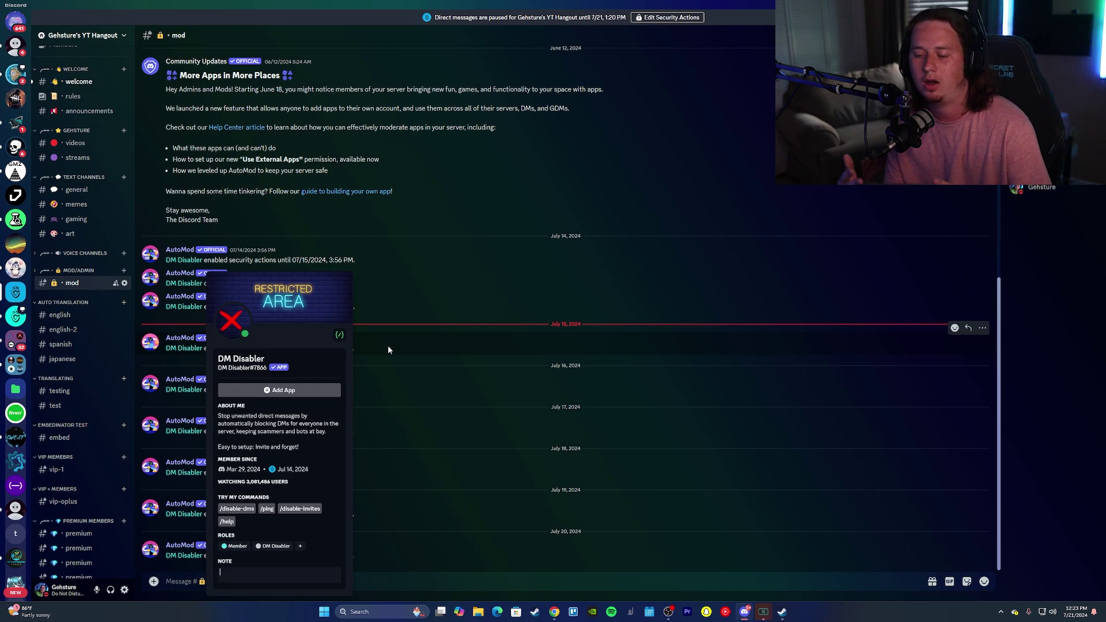
{"action": "left_click", "coordinate": [388, 346]}
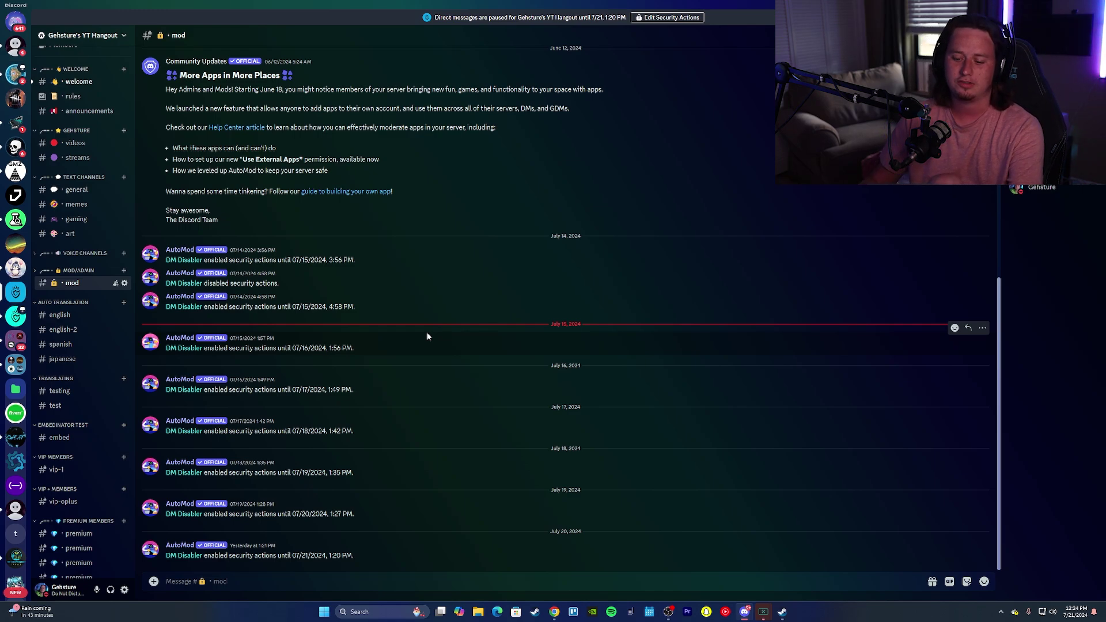
{"action": "key", "text": "shift+Return"}
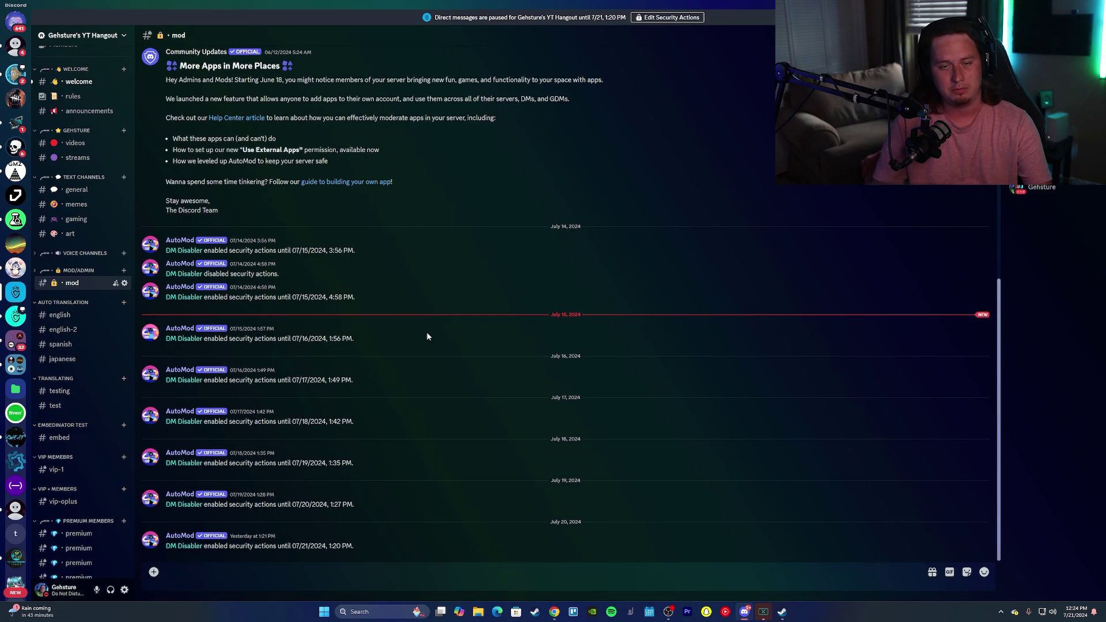
{"action": "key", "text": "BackSpace"}
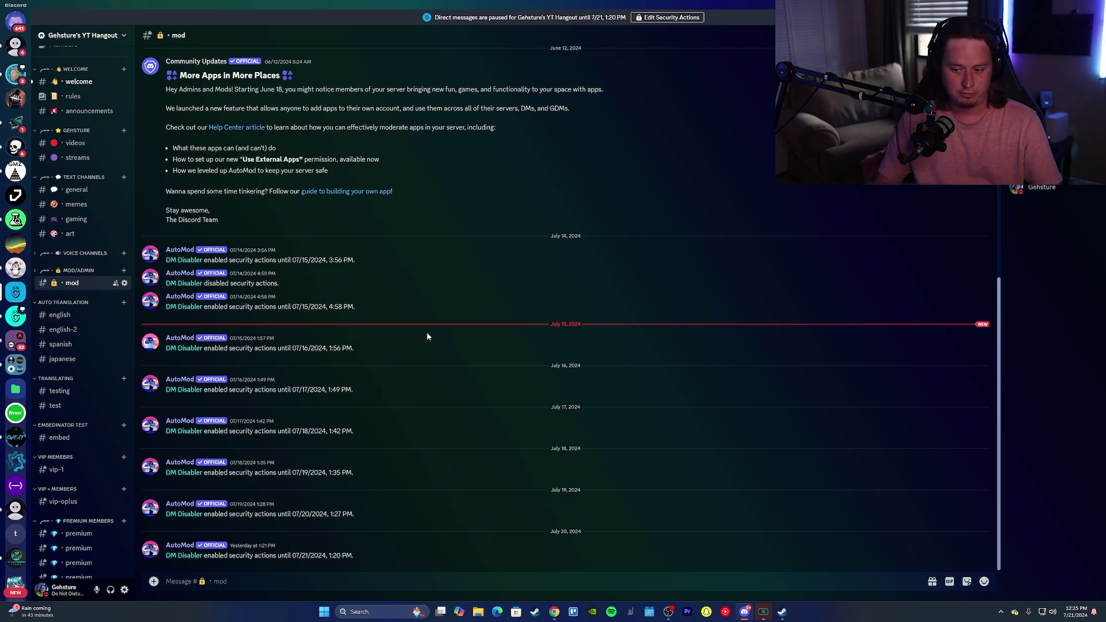
{"action": "left_click", "coordinate": [184, 349]}
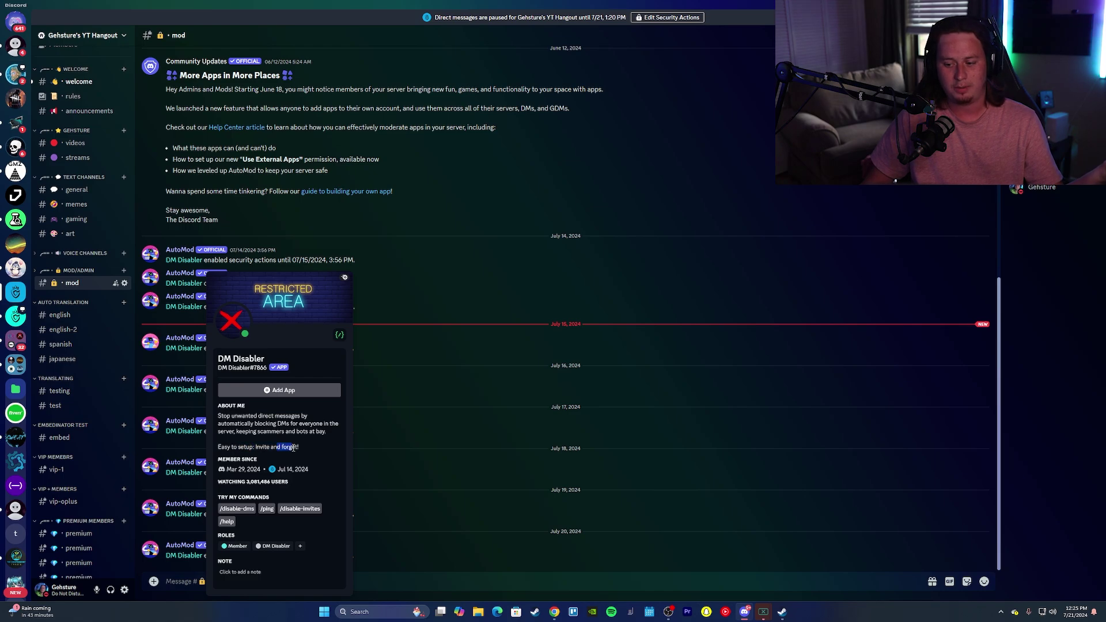
{"action": "left_click", "coordinate": [473, 385]}
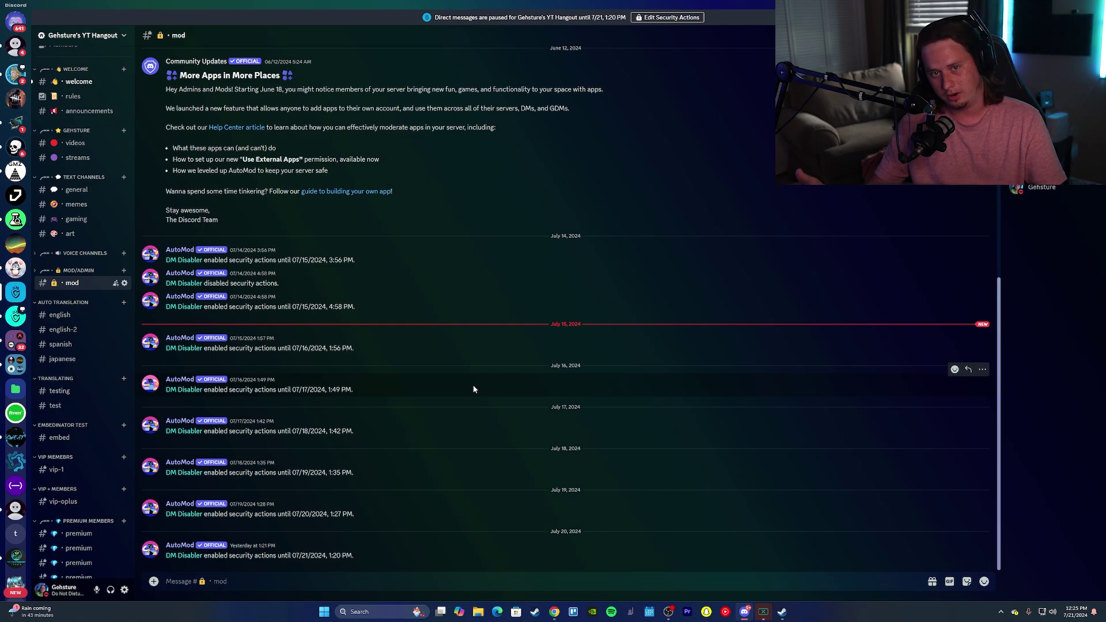
{"action": "left_click", "coordinate": [83, 35]}
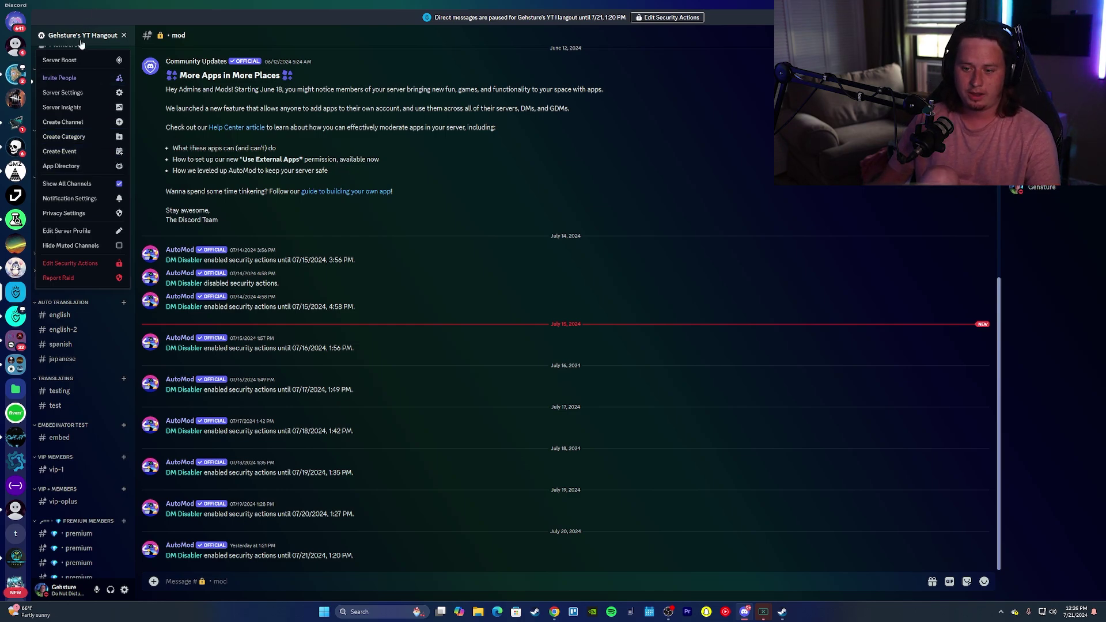
Step: Search the App Directory for 'dm disabler' and open DM Disabler's app page
{"action": "left_click", "coordinate": [61, 166]}
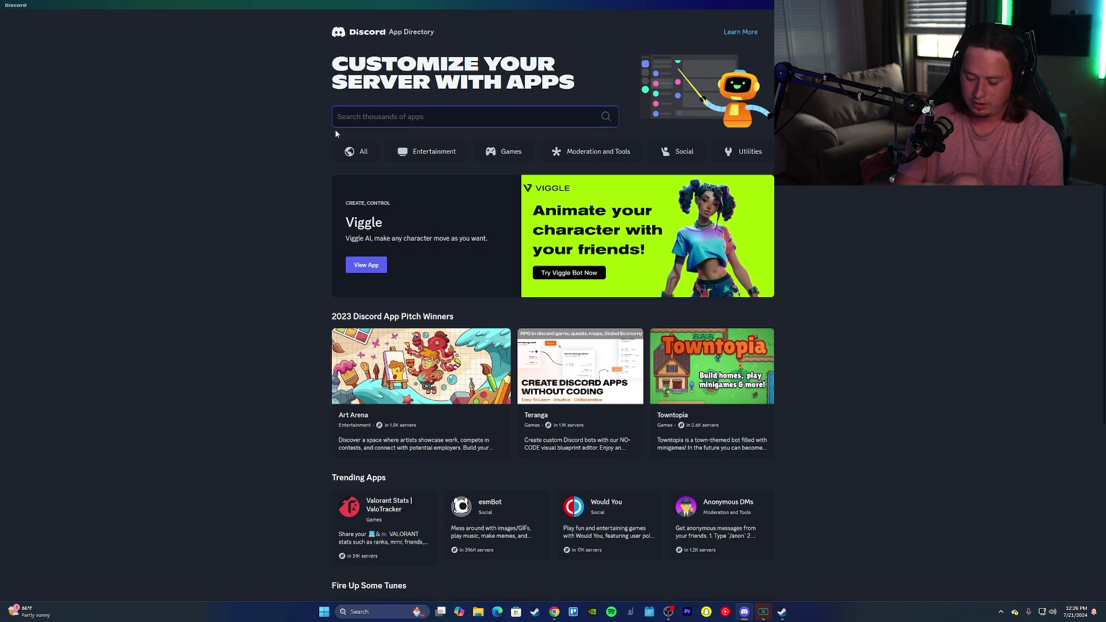
{"action": "type", "text": "dm disabler"}
{"action": "key", "text": "Return"}
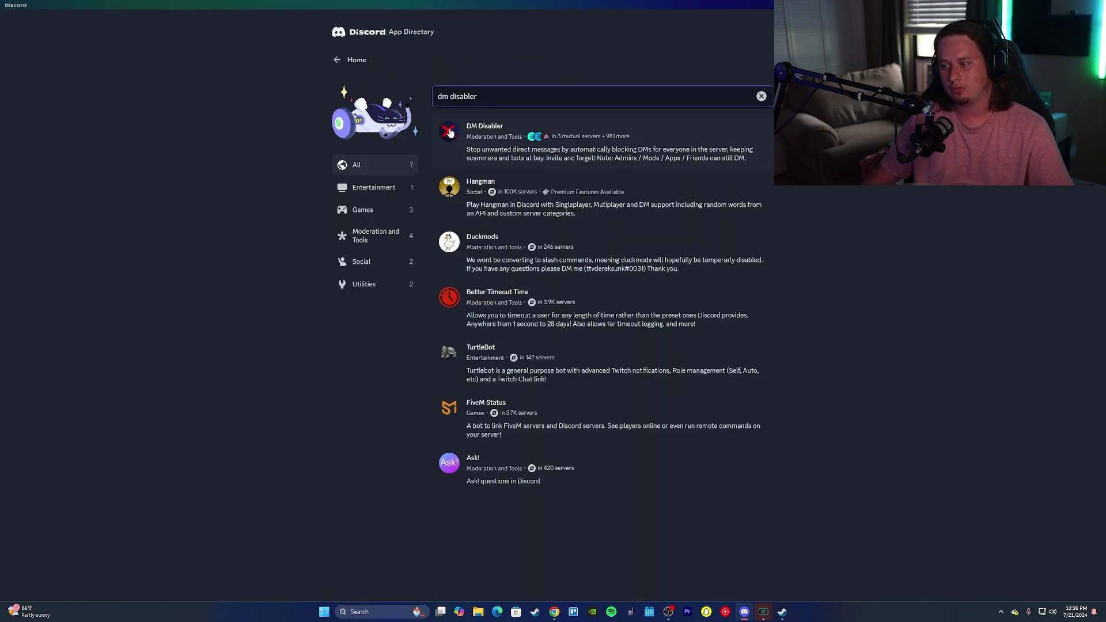
{"action": "left_click", "coordinate": [462, 146]}
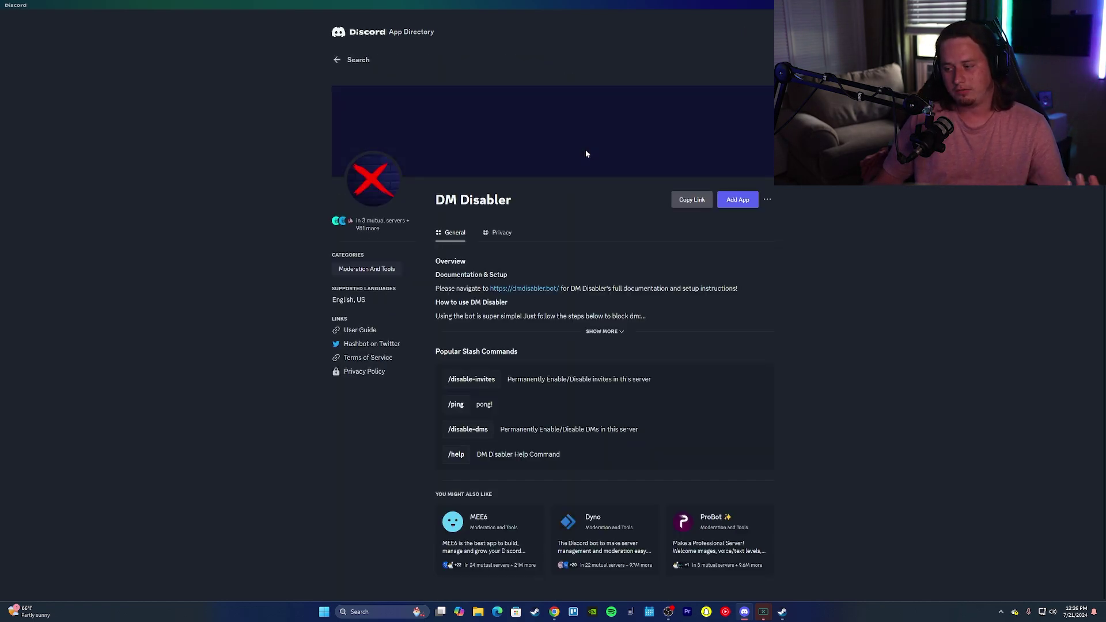